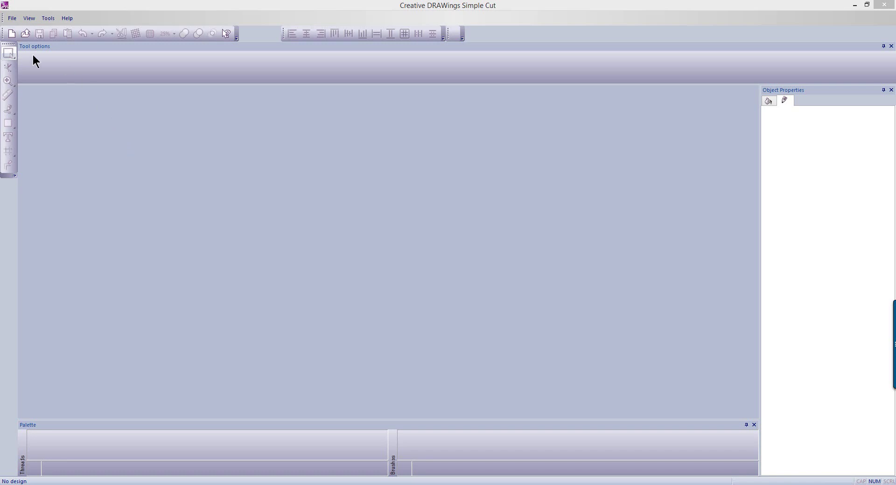
- Create a new Untitled design with both the Cut and Embroidery techniques enabled
click(11, 34)
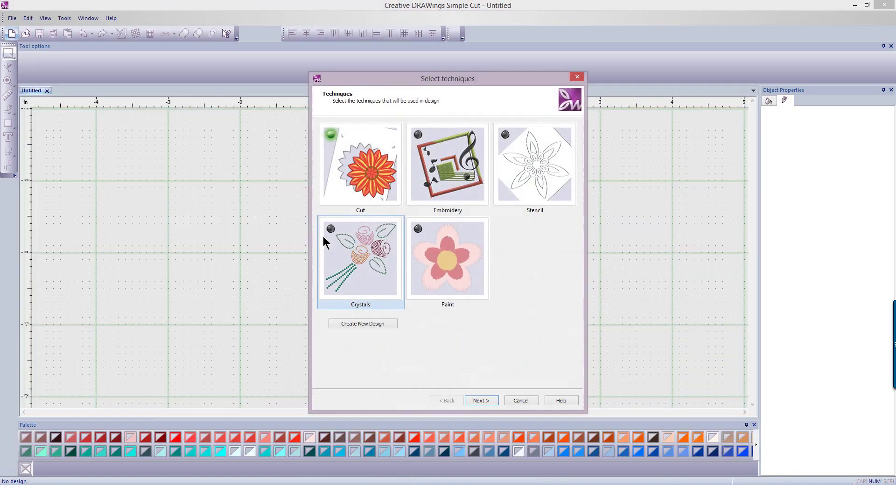
click(420, 131)
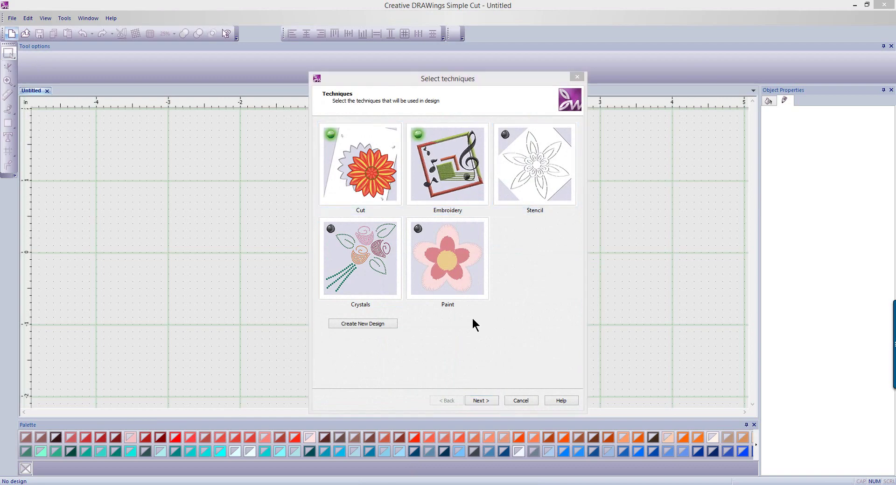
click(375, 324)
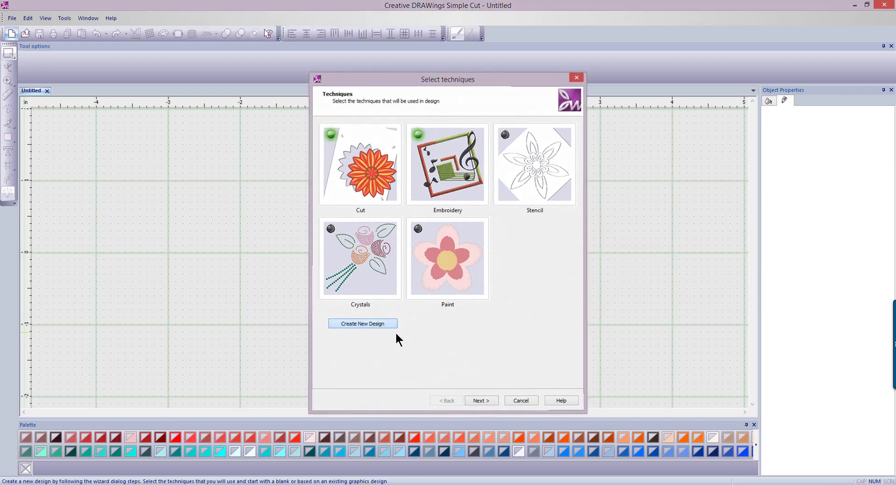
- Place the text 'hello' on the canvas in the Pussycat font
click(9, 151)
click(241, 288)
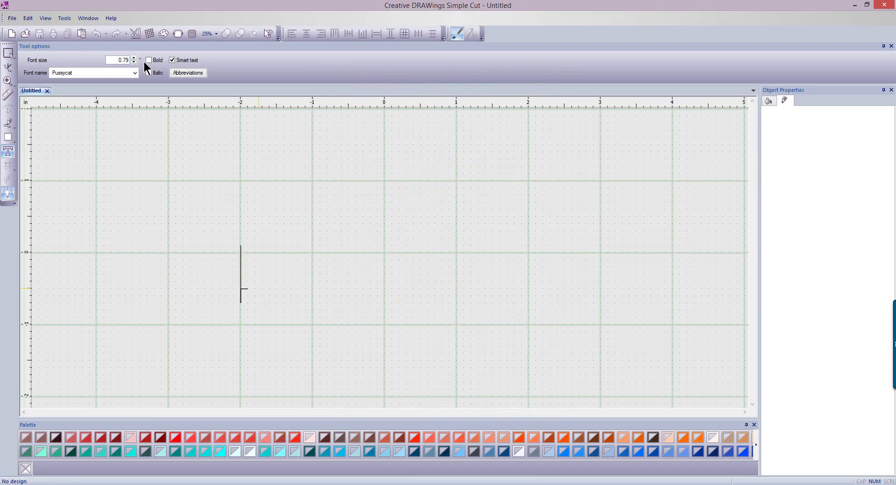
click(134, 73)
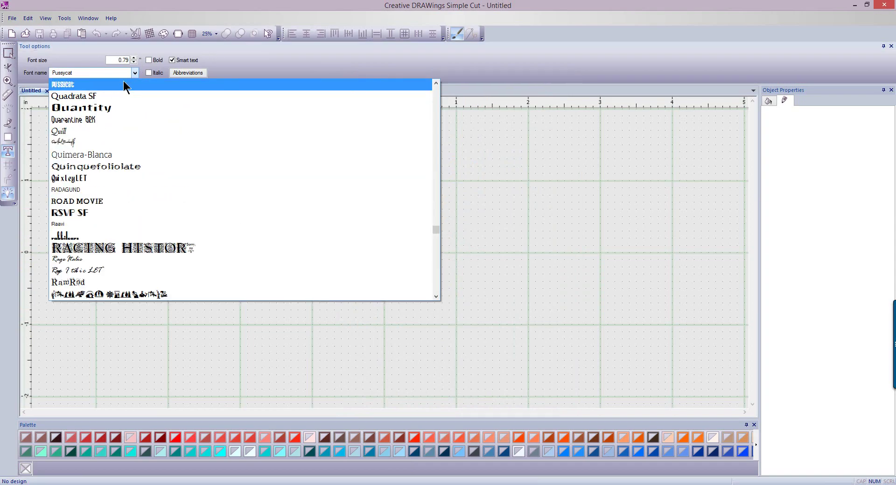
click(125, 84)
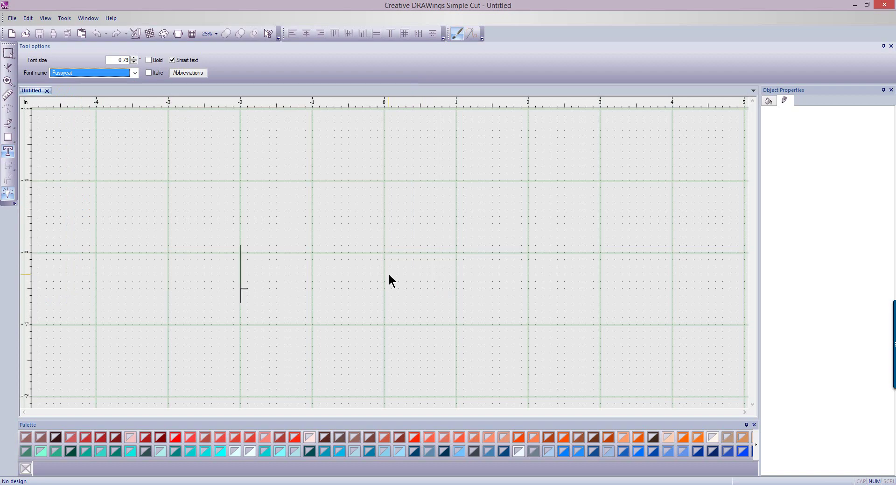
text(hello)
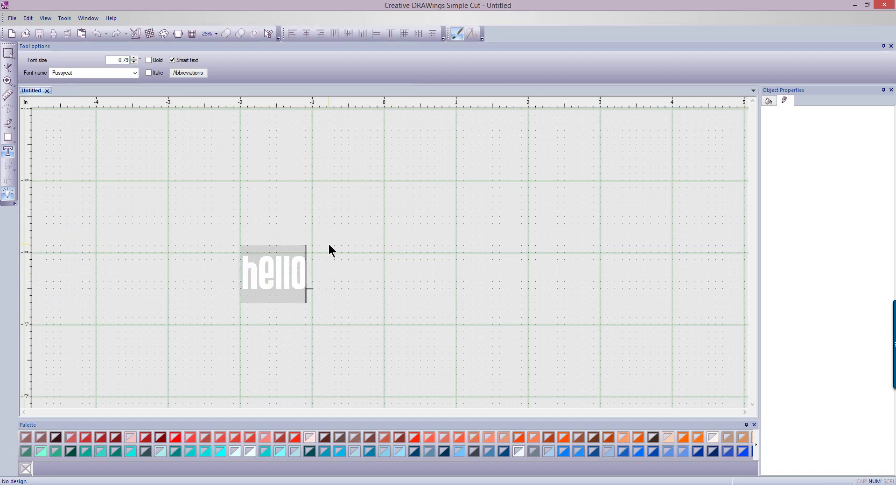
- Make hello grey-blue artwork with a dark-blue outline, enlarged to about 5.992 × 3.164 in
click(8, 57)
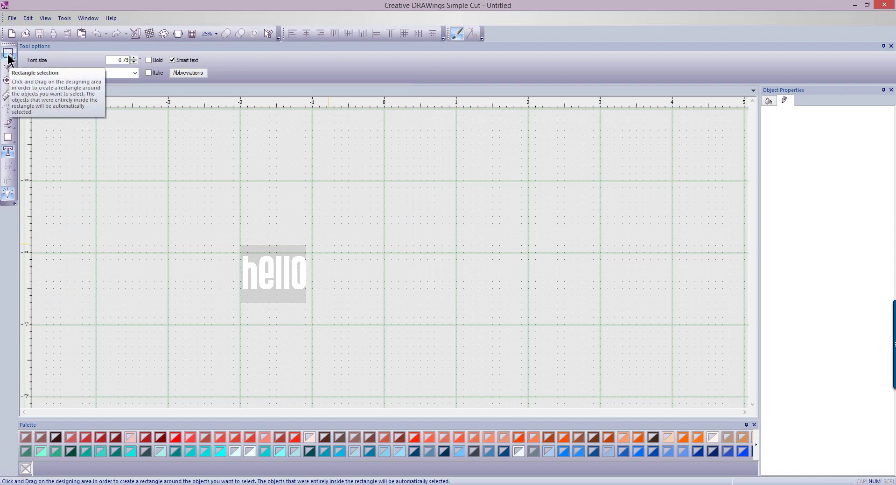
click(775, 128)
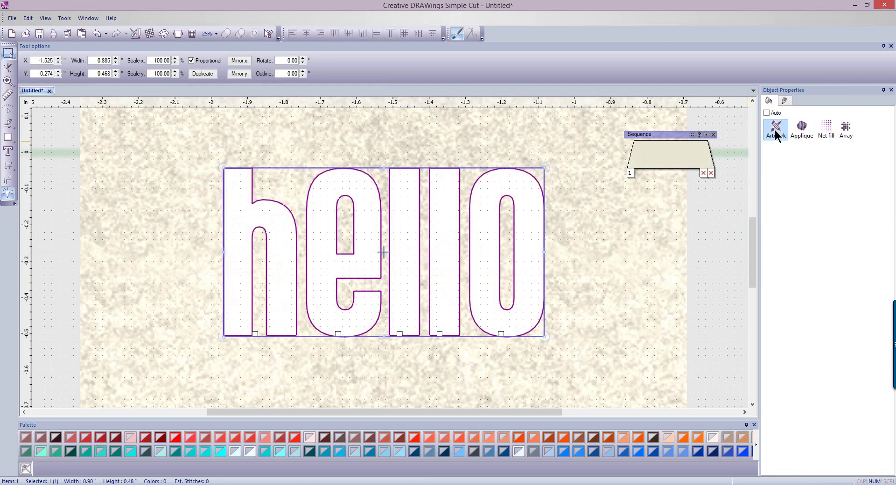
click(535, 452)
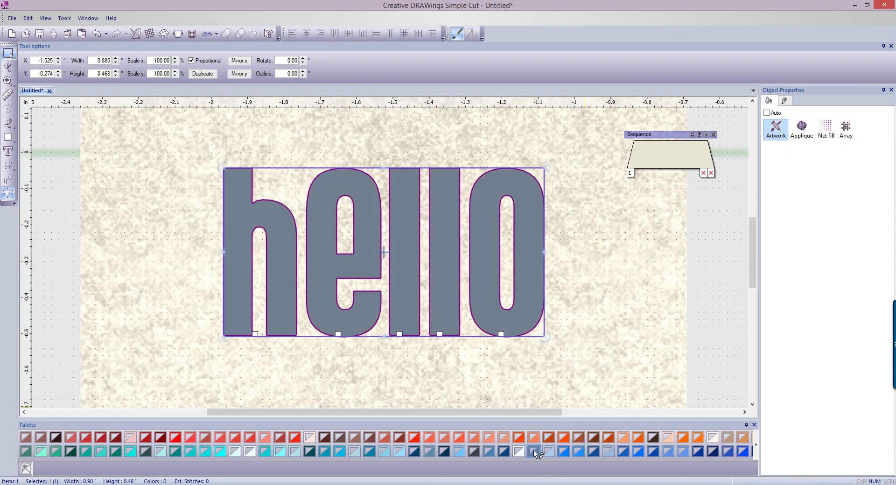
right_click(474, 451)
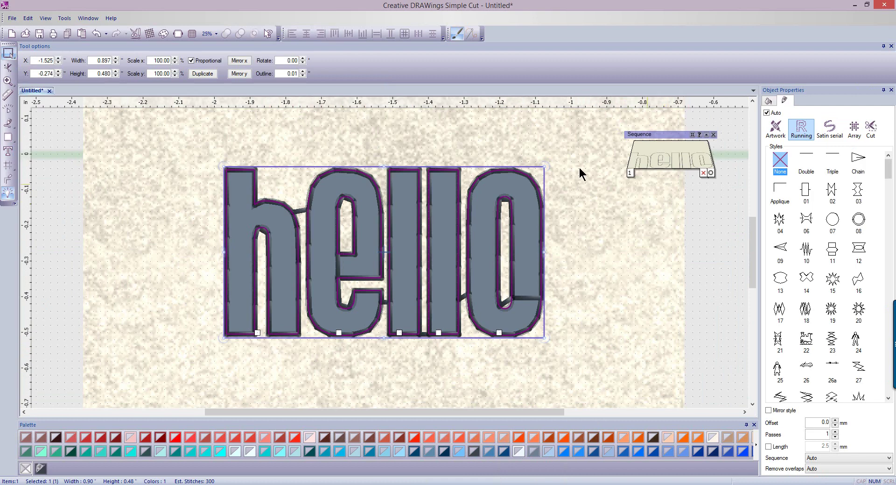
click(206, 33)
drag(393, 248, 404, 172)
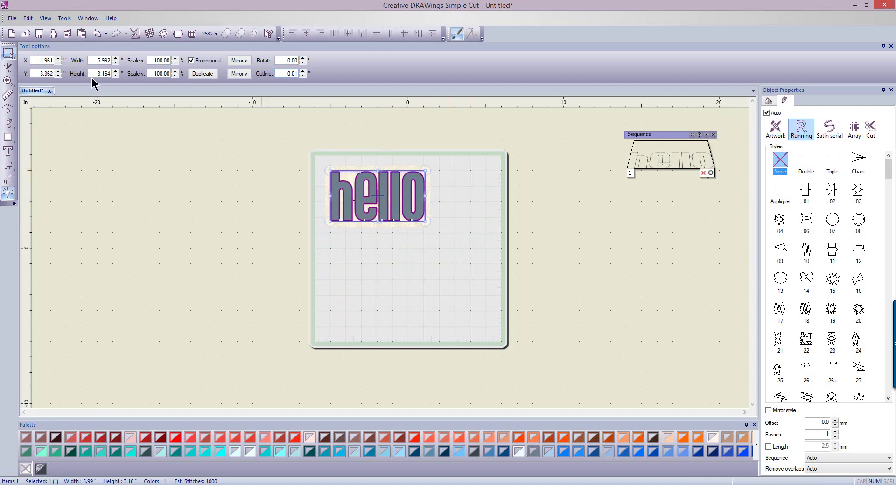
- Save as applique-cut.Draw and set hello to Cut with the Fabric backed with Fusible Webbing preset
key(ctrl+s)
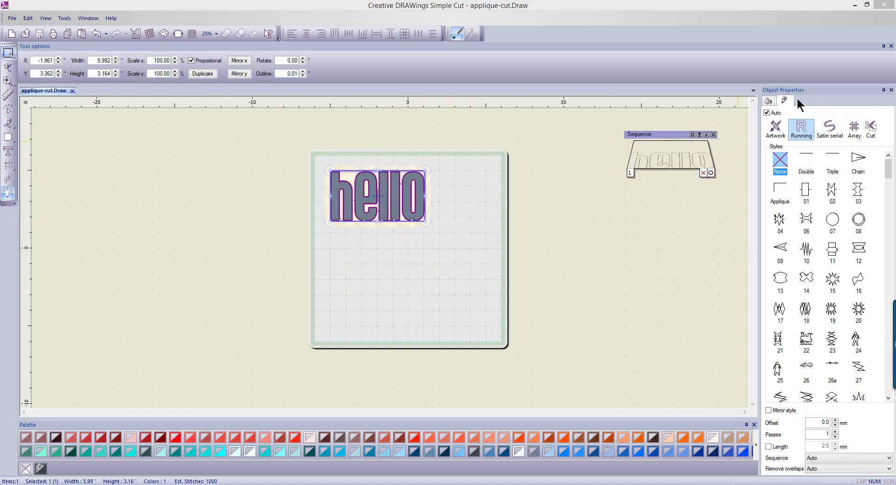
click(871, 132)
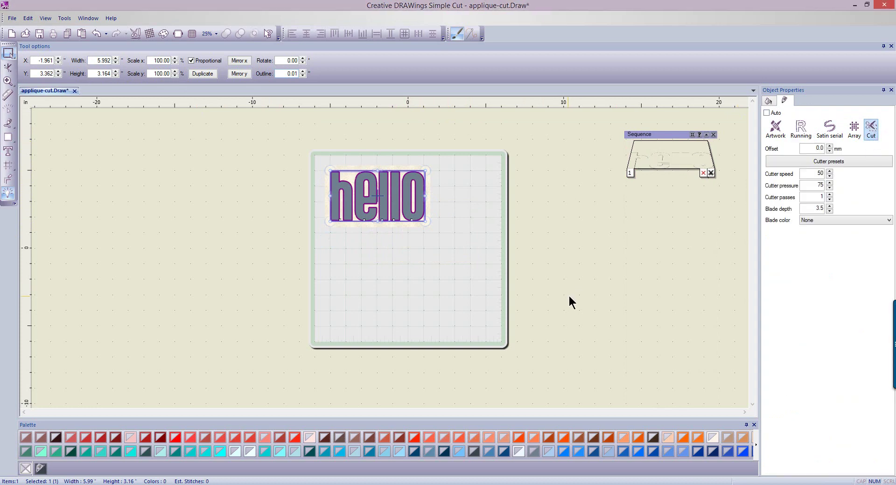
click(821, 161)
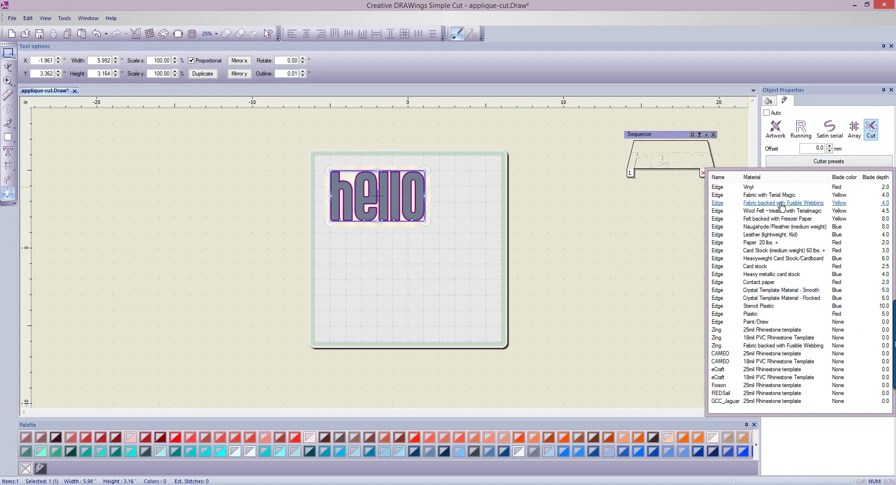
click(790, 198)
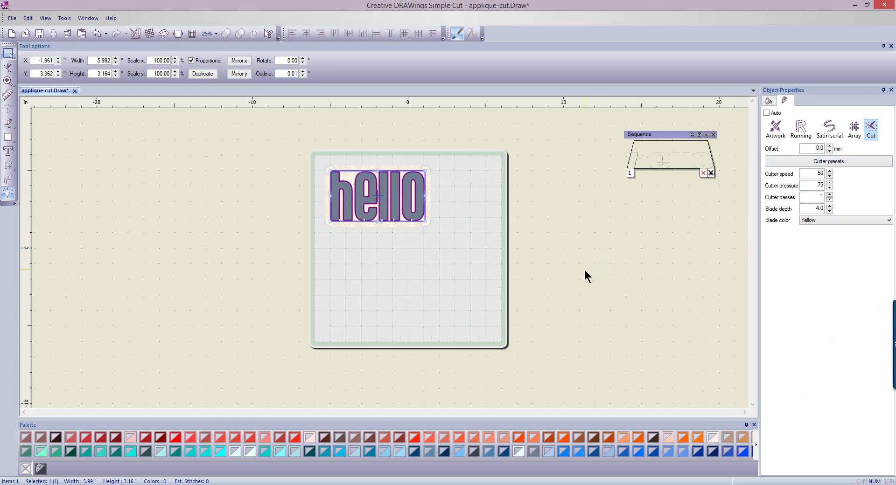
- Send the hello design to the connected cutter, then close the cutter export window
click(12, 19)
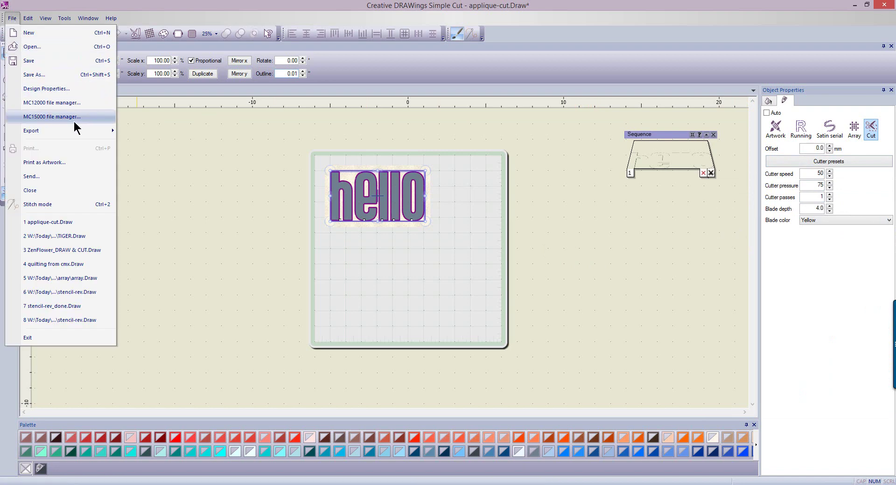
mouse_move(79, 133)
click(166, 229)
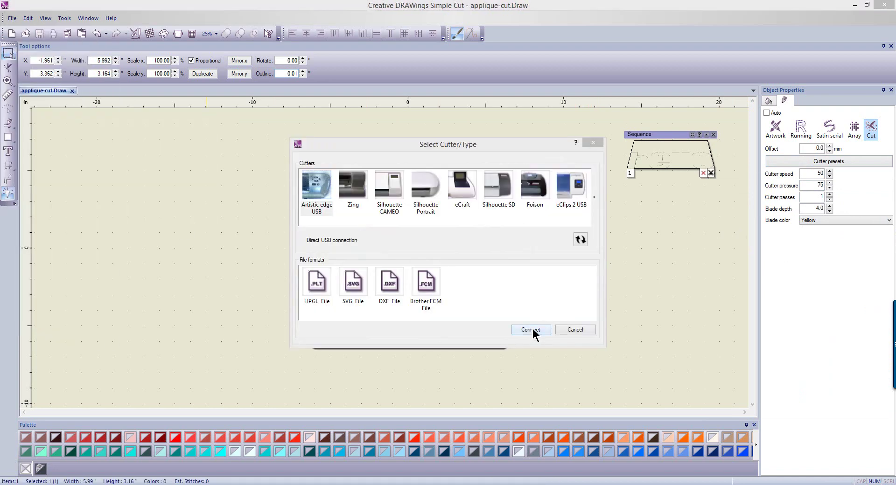
click(533, 328)
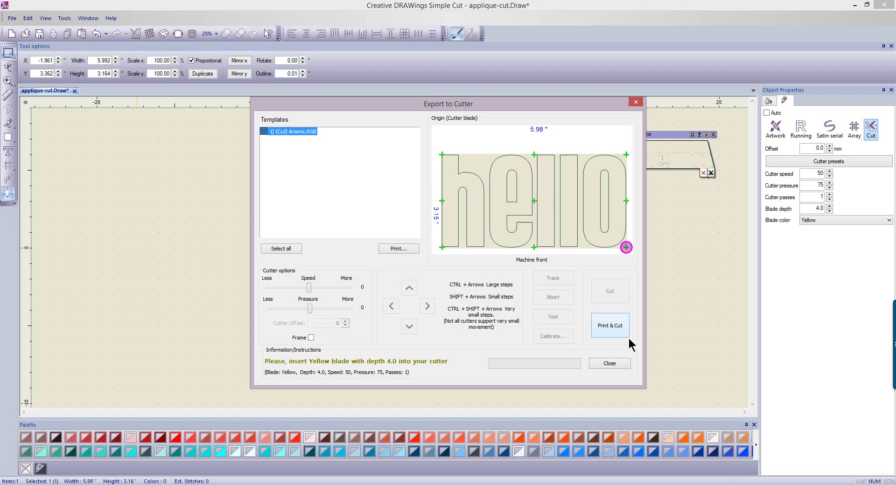
click(625, 363)
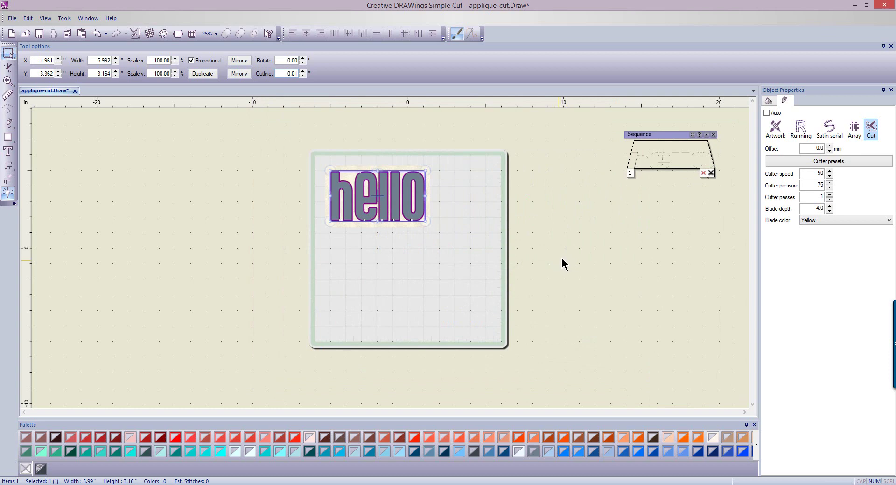
- Save the design again as applique-cut.Draw in the Quick Applique folder
click(13, 18)
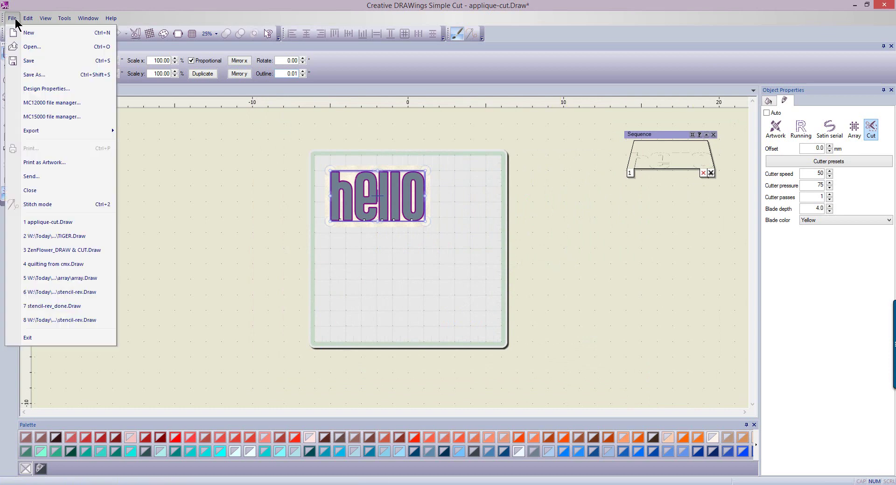
click(43, 75)
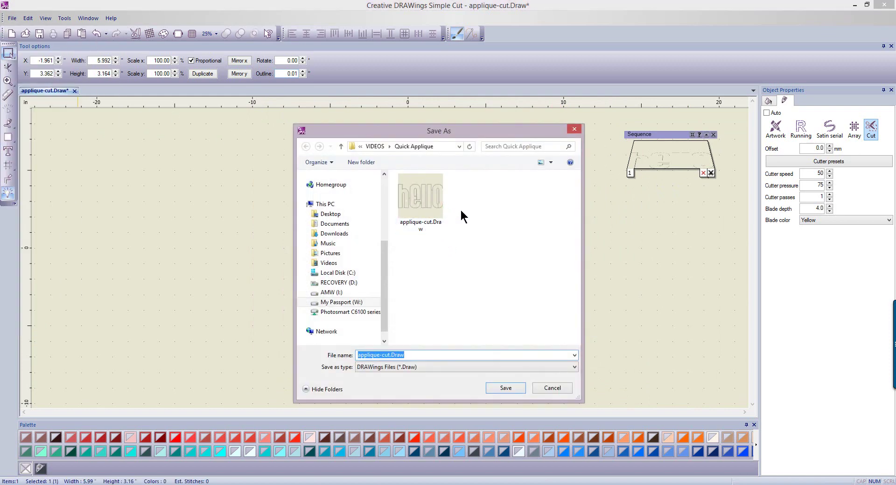
click(516, 389)
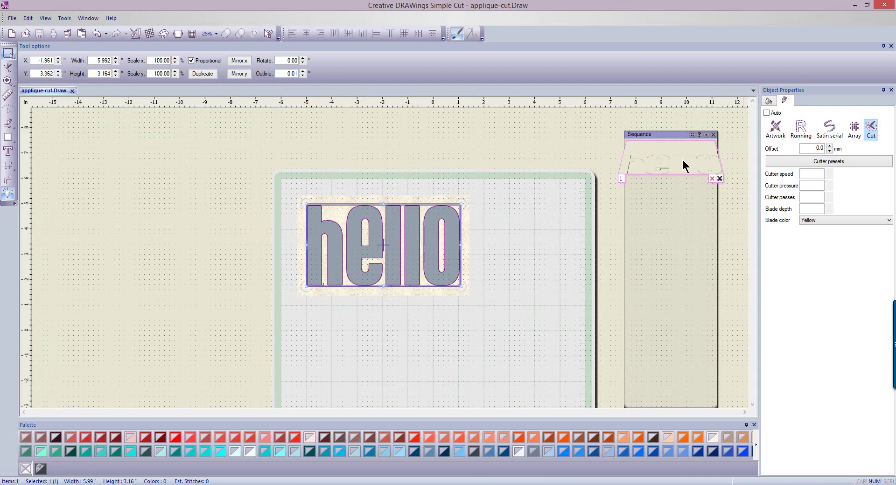
- Set hello's fill to Applique with Fabric Trim turned on and set to Pre-cut
click(770, 101)
click(803, 126)
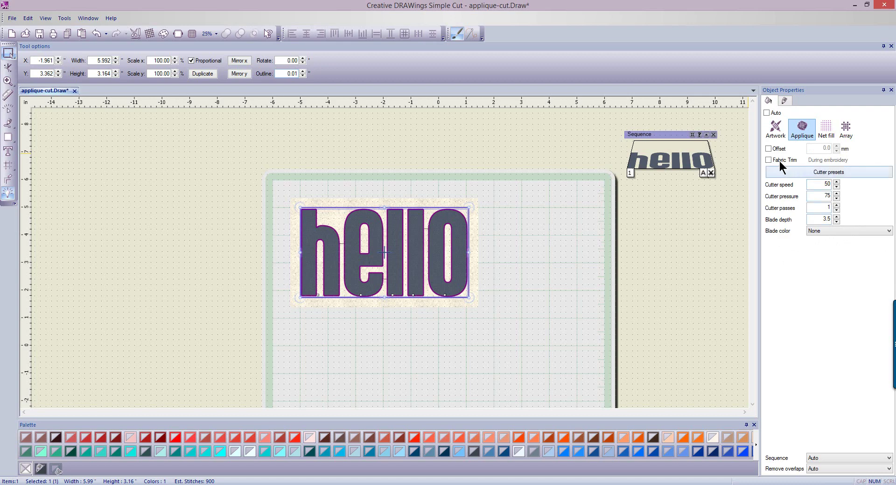
click(795, 163)
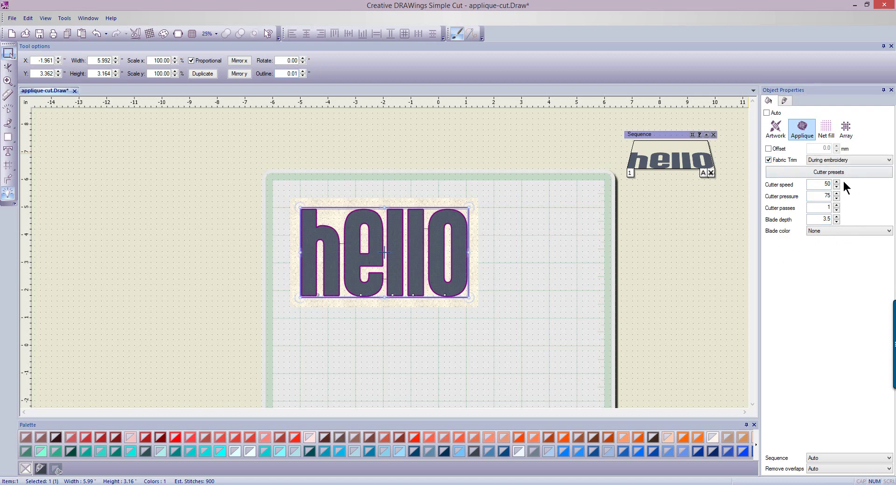
click(844, 160)
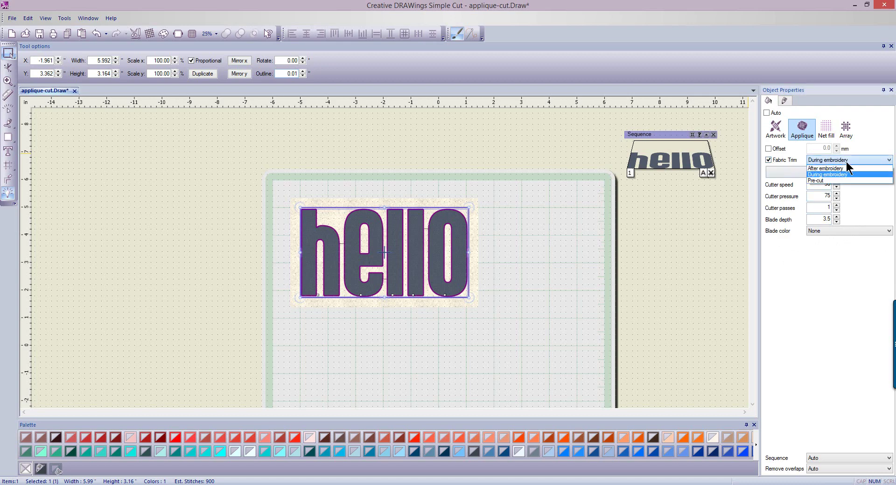
click(830, 181)
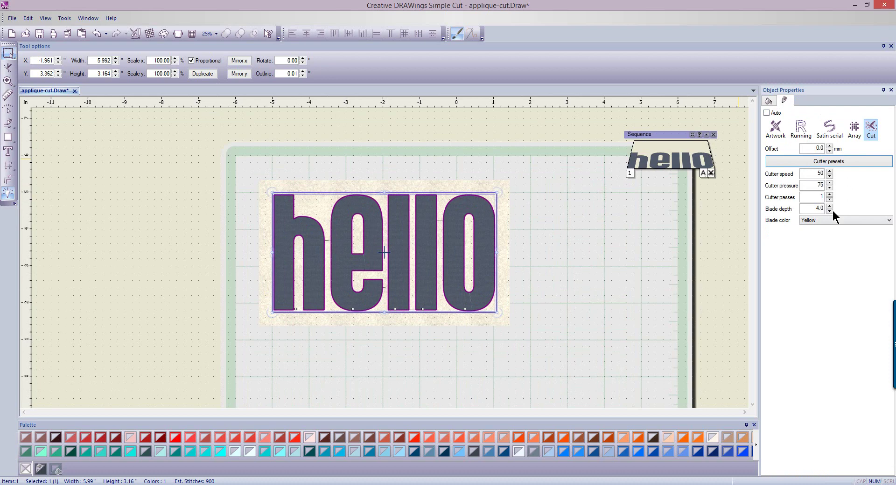
- Give the outline running stitch style 94, mirrored, with a 3.0 mm stitch length
click(801, 129)
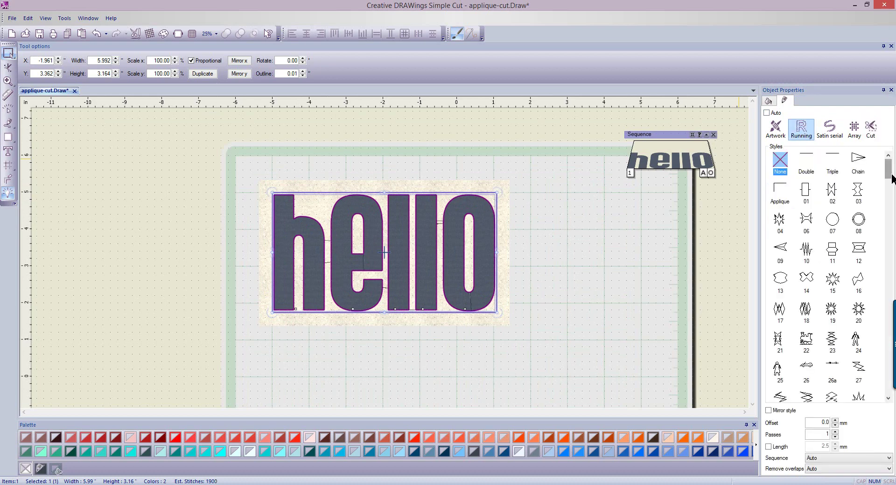
drag(891, 177, 878, 236)
click(864, 214)
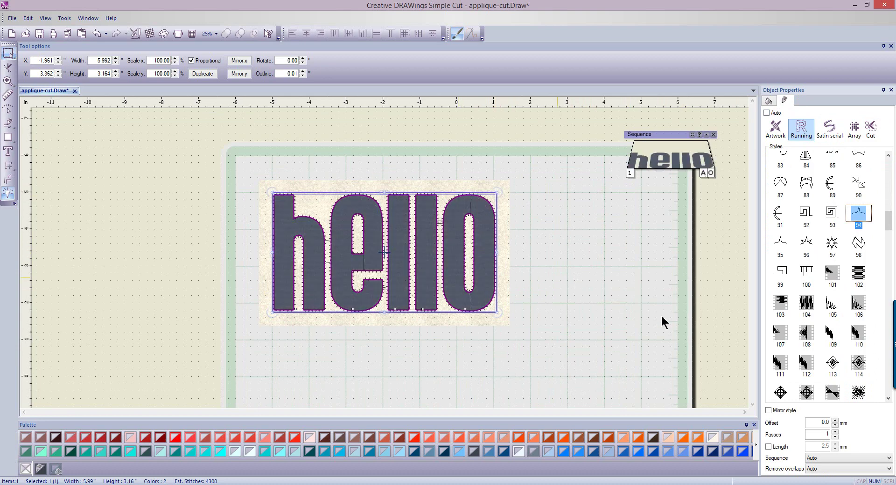
click(768, 411)
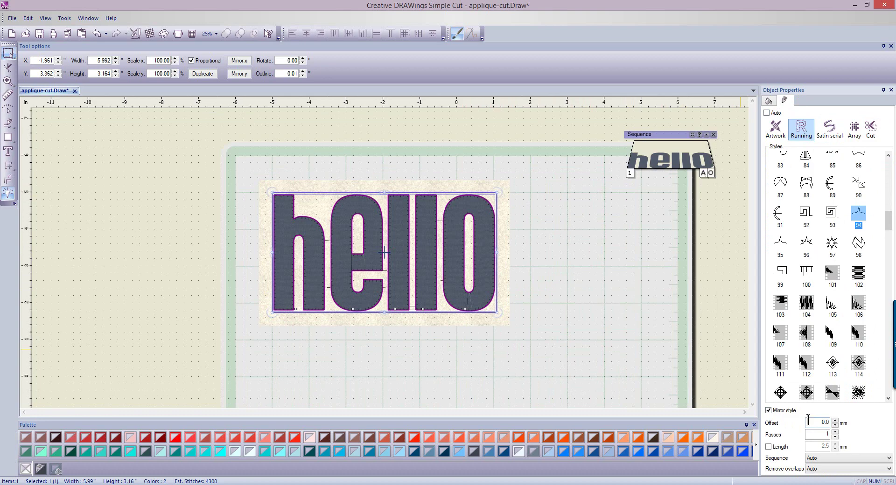
click(769, 447)
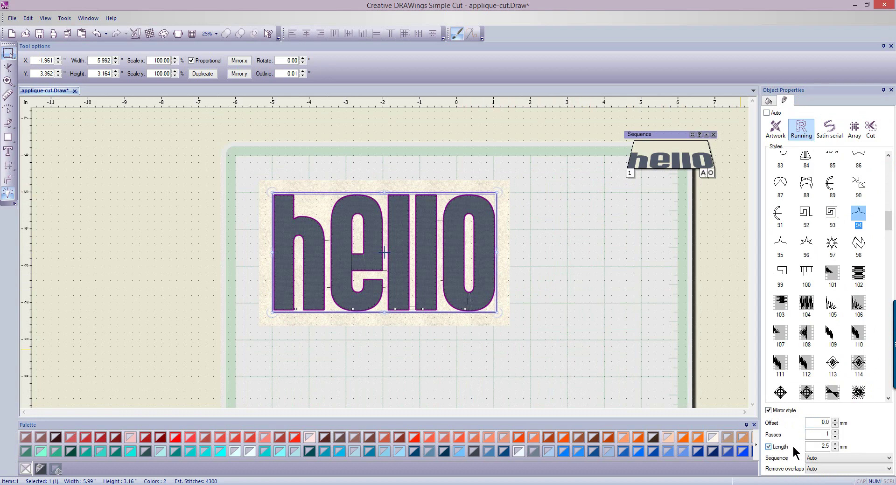
double_click(817, 448)
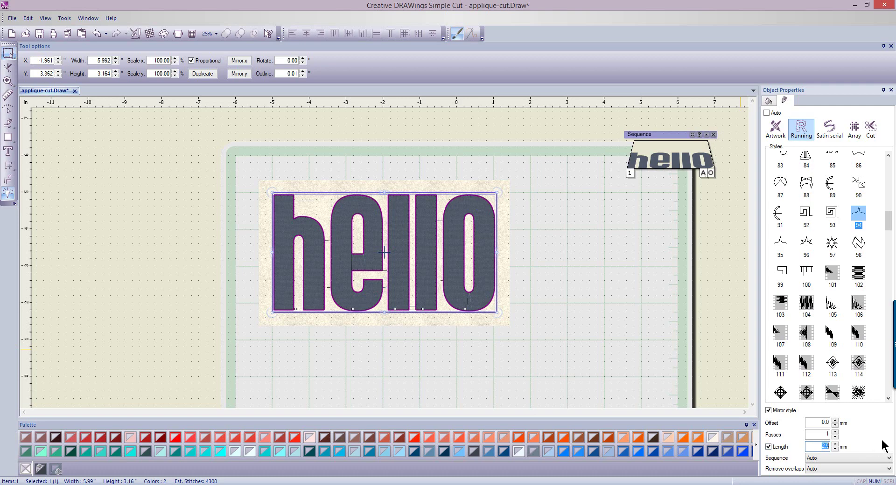
text(3)
key(Return)
- Set the artwork Outline value to .12 in Tool options
click(283, 74)
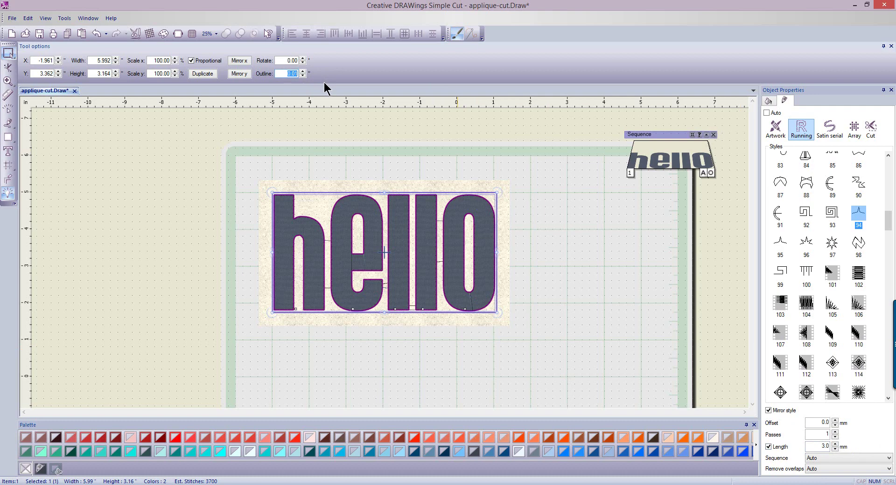
key(BackSpace)
key(Return)
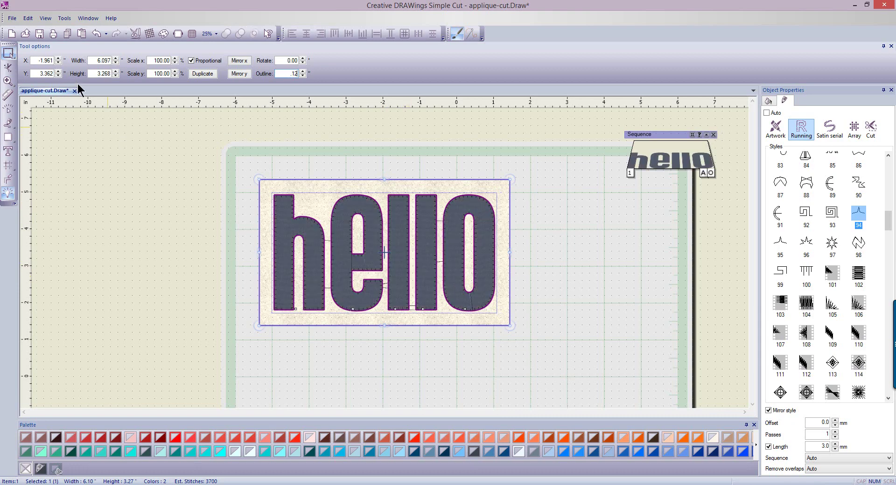
click(15, 19)
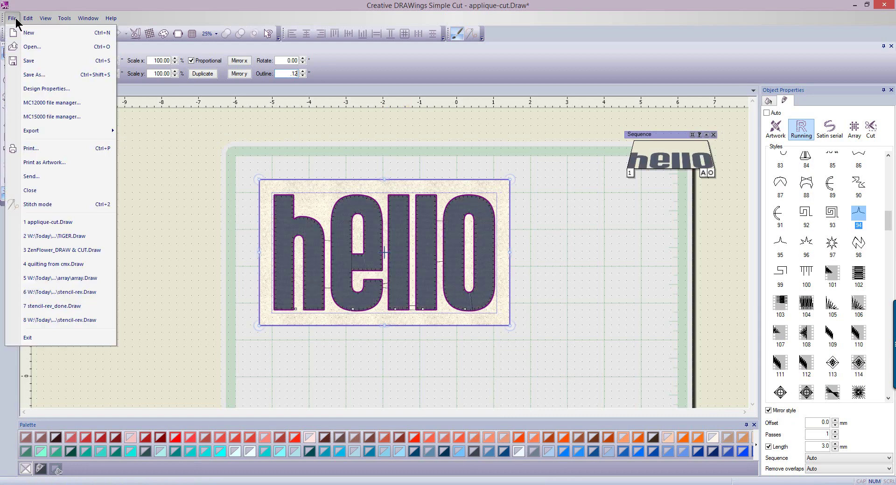
click(36, 75)
click(441, 369)
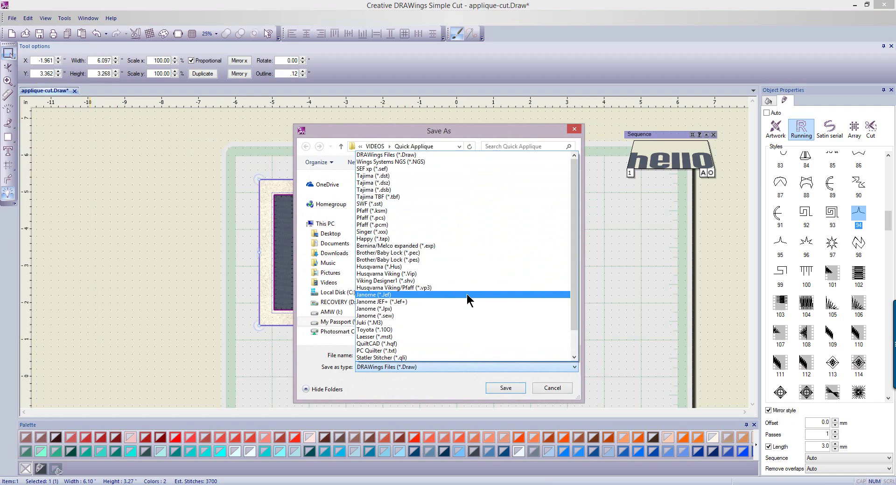
key(Escape)
key(Escape)
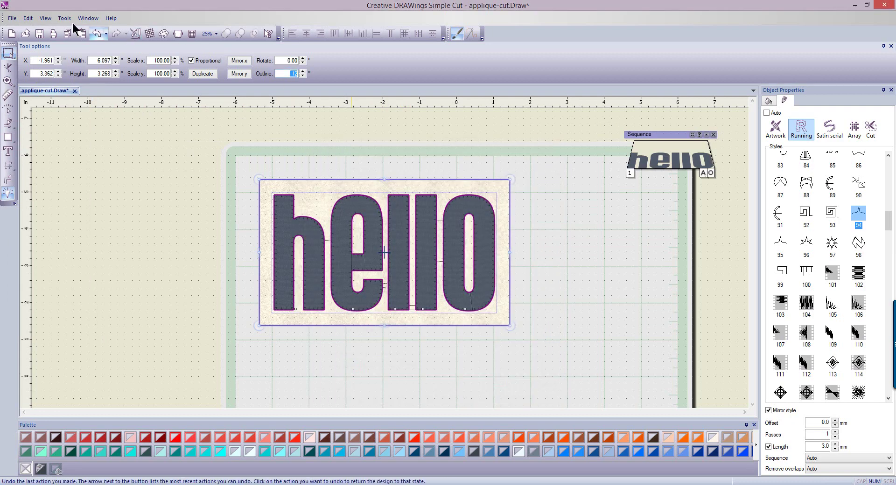
click(12, 19)
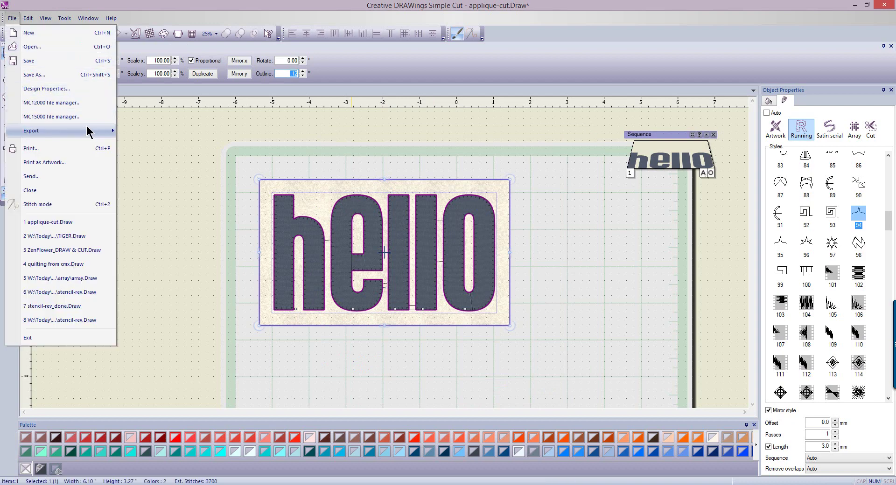
mouse_move(87, 130)
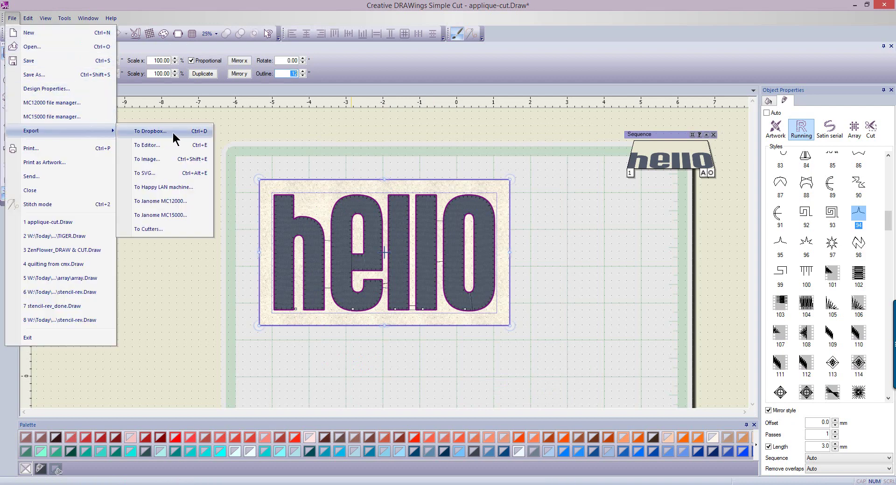
- Dismiss the export options and start Save As, renaming applique-cut to applique-app
click(197, 214)
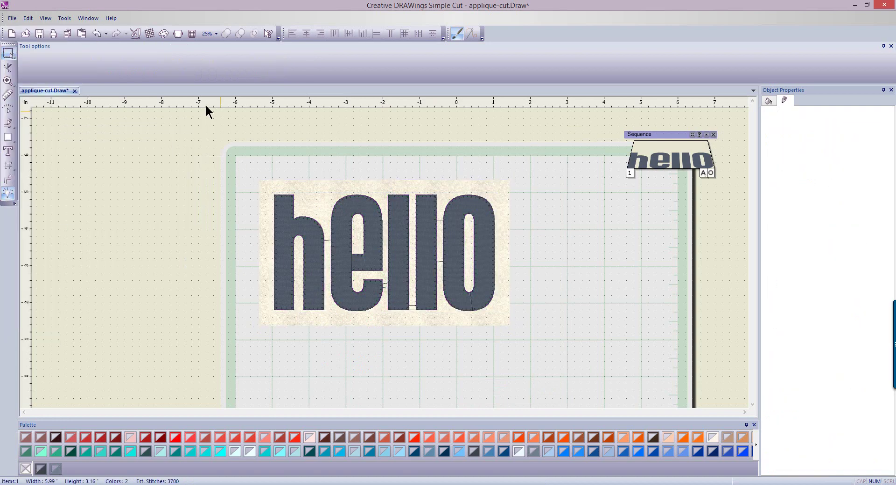
click(11, 19)
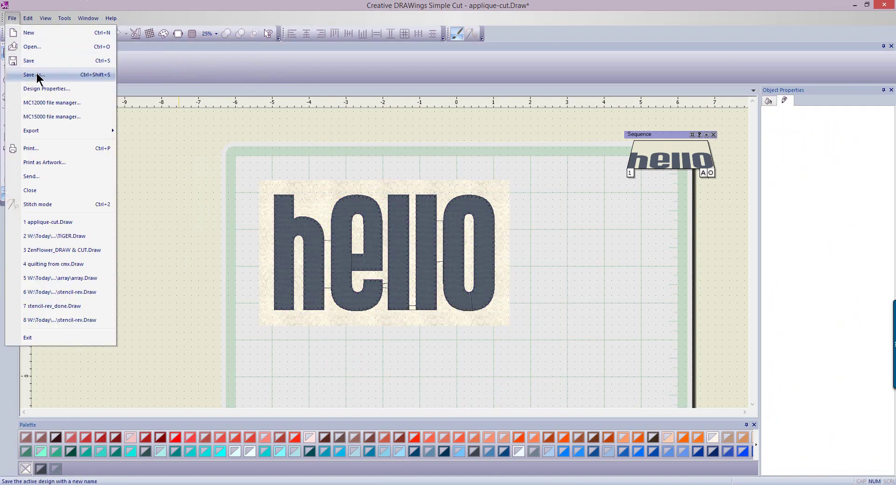
click(19, 75)
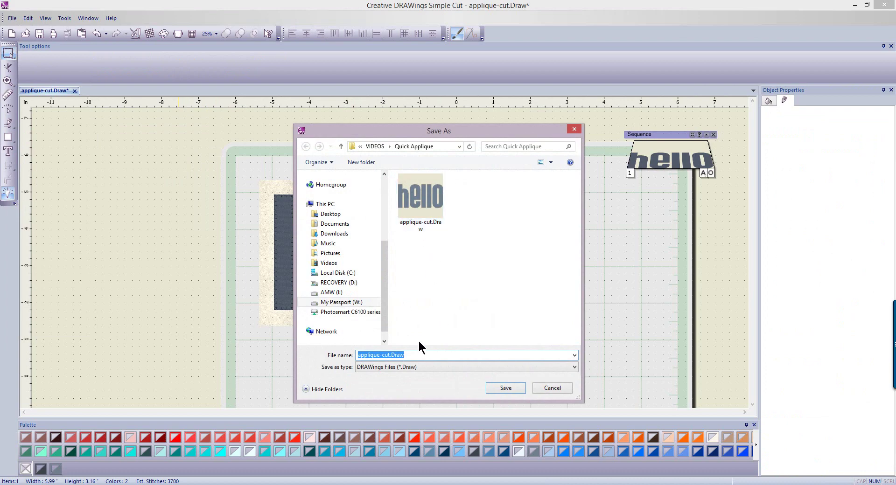
click(391, 355)
key(BackSpace)
key(BackSpace)
key(BackSpace)
text(app)
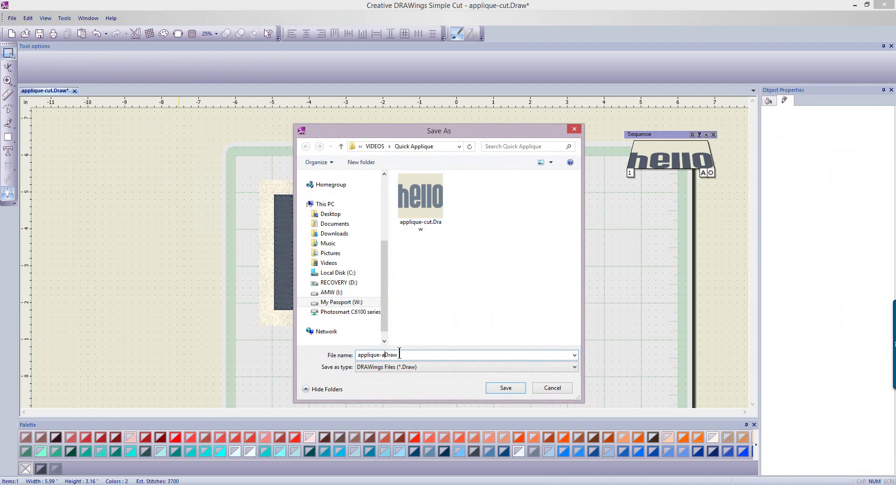